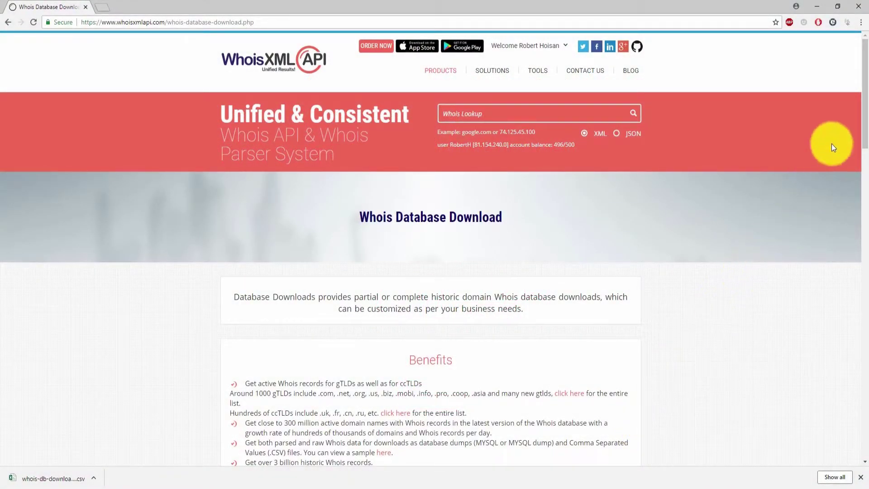
{"action": "left_click_drag", "start_coordinate": [864, 69], "coordinate": [863, 259]}
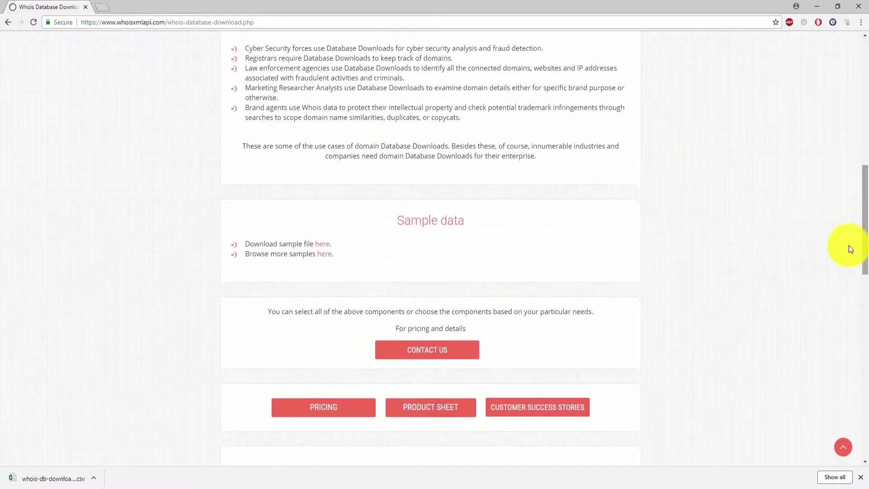
- Download the sample Whois data file from the Sample data section
{"action": "left_click", "coordinate": [322, 247]}
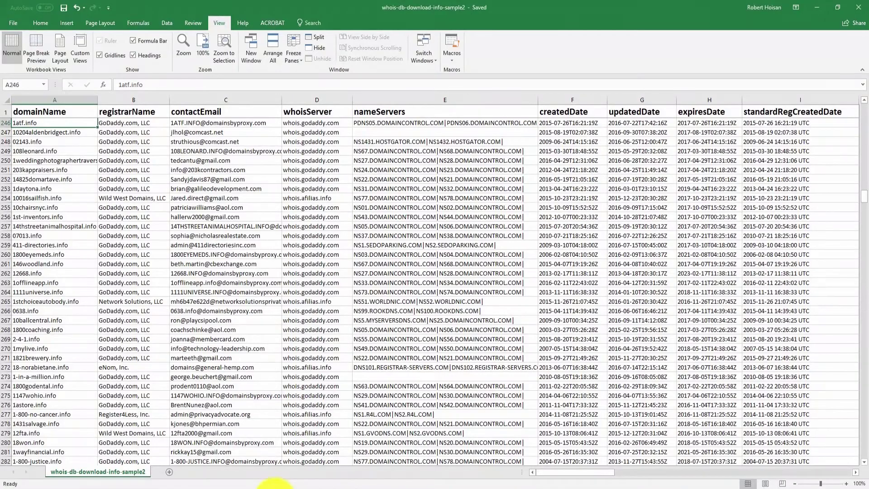
- Highlight the Whois columns from domainName through standardRegCreatedDate in turn
{"action": "left_click", "coordinate": [69, 100]}
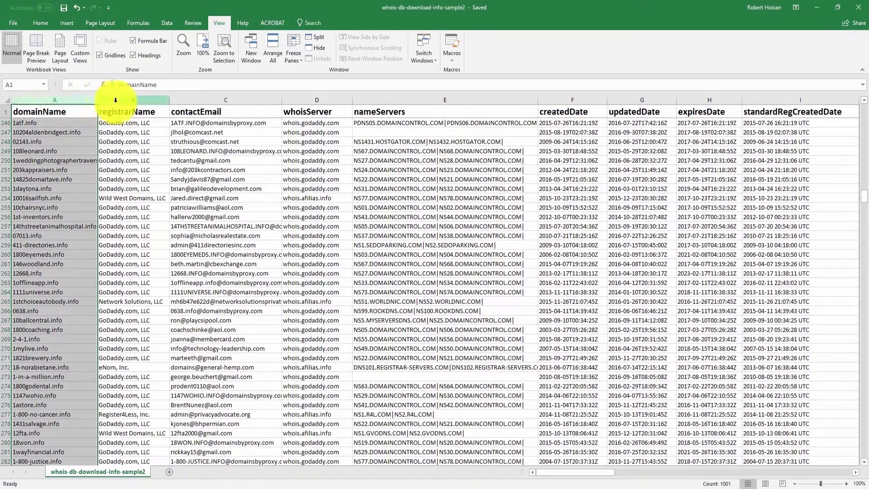
{"action": "left_click_drag", "start_coordinate": [134, 100], "coordinate": [237, 99]}
{"action": "left_click", "coordinate": [316, 99]}
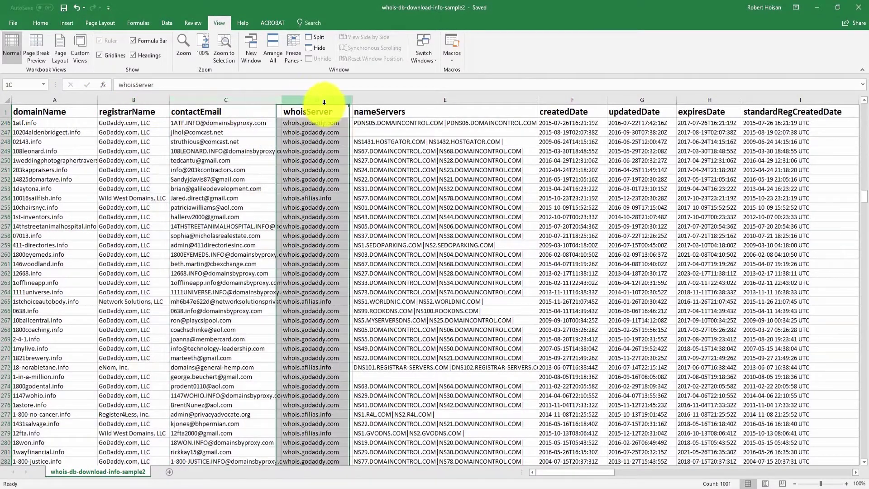
{"action": "left_click", "coordinate": [421, 100]}
{"action": "left_click", "coordinate": [570, 100]}
{"action": "left_click", "coordinate": [614, 102]}
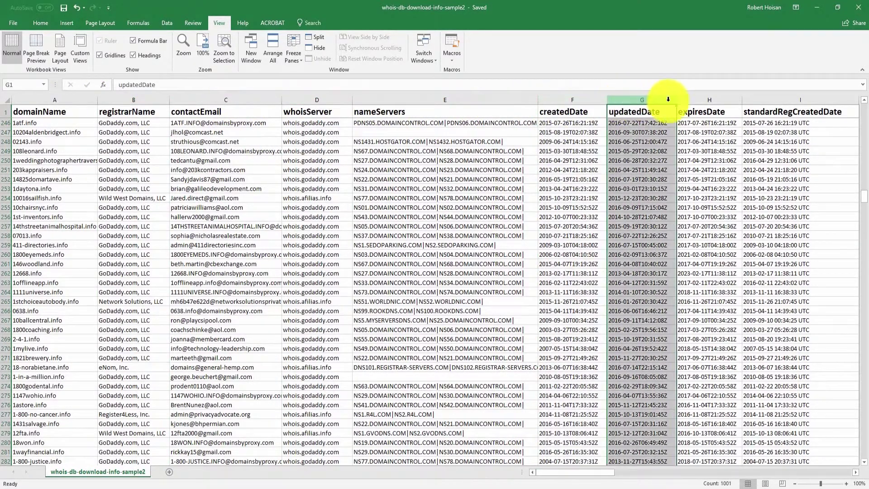
{"action": "left_click", "coordinate": [710, 102]}
{"action": "left_click", "coordinate": [794, 102]}
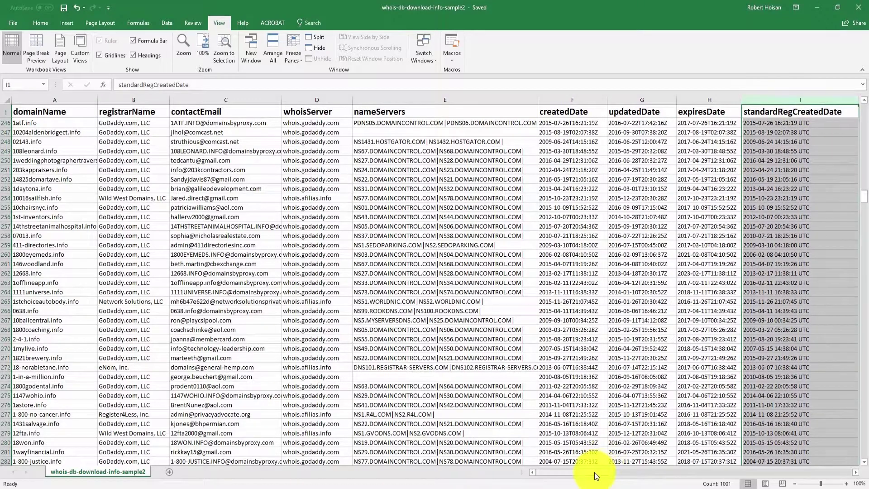
{"action": "left_click_drag", "start_coordinate": [544, 472], "coordinate": [665, 475]}
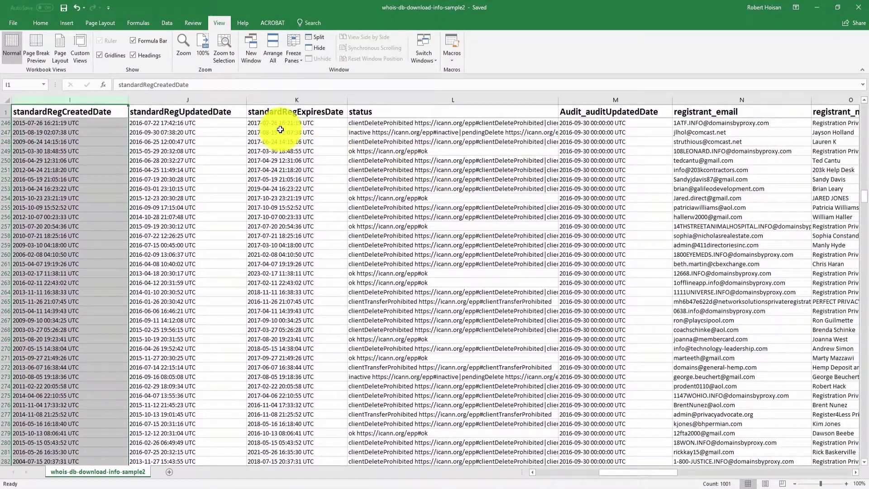
- Highlight standardRegUpdatedDate, standardRegExpiresDate, status, Audit_auditUpdatedDate and registrant_email columns
{"action": "left_click", "coordinate": [204, 101]}
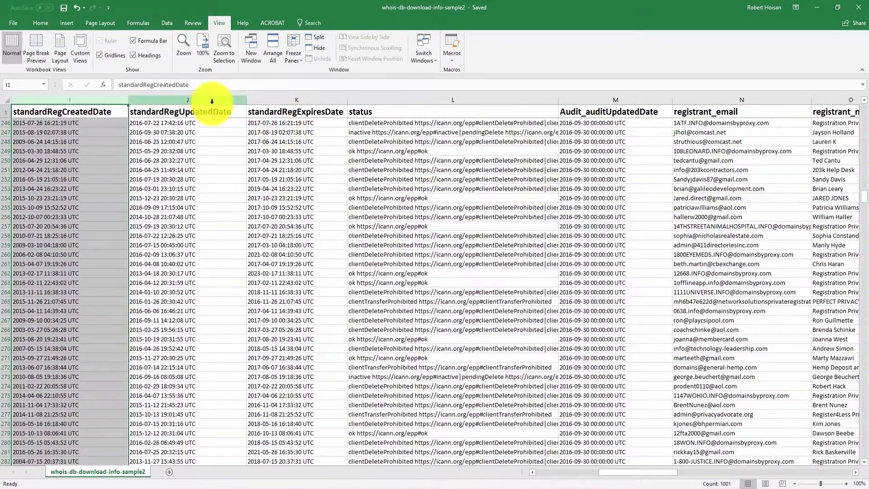
{"action": "left_click", "coordinate": [296, 102]}
{"action": "left_click", "coordinate": [393, 101]}
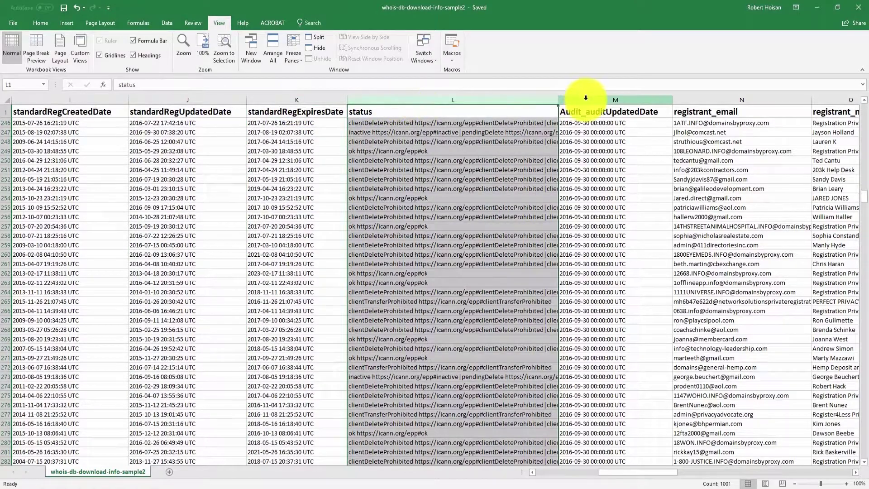
{"action": "left_click", "coordinate": [591, 102]}
{"action": "left_click", "coordinate": [692, 102]}
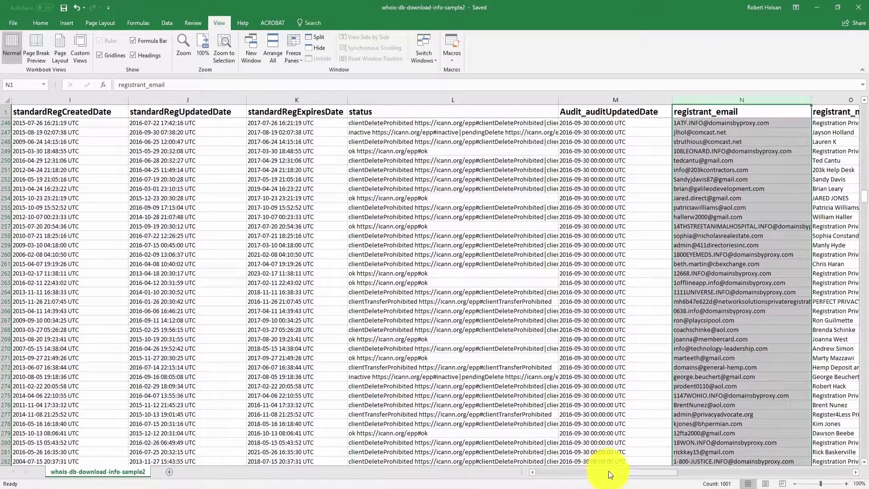
- Scroll right and highlight the registrant columns from registrant_name to registrant_country
{"action": "left_click_drag", "start_coordinate": [602, 472], "coordinate": [672, 480]}
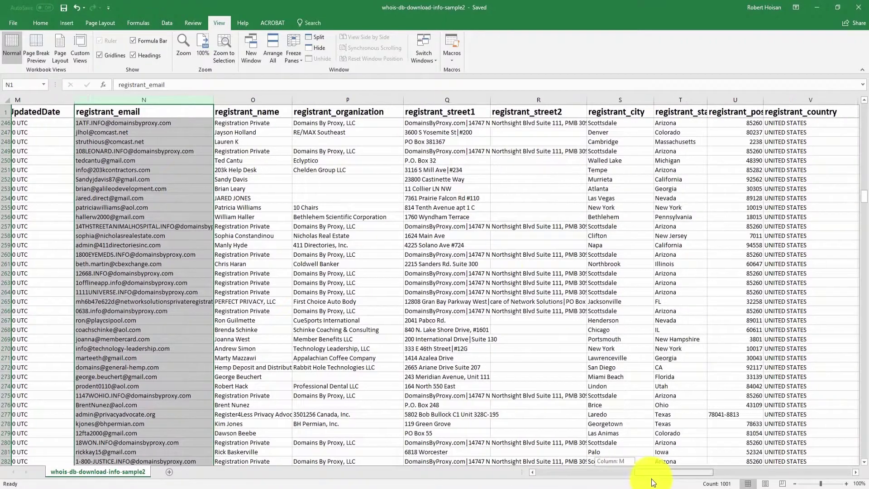
{"action": "left_click_drag", "start_coordinate": [190, 102], "coordinate": [279, 102]}
{"action": "left_click", "coordinate": [279, 102]}
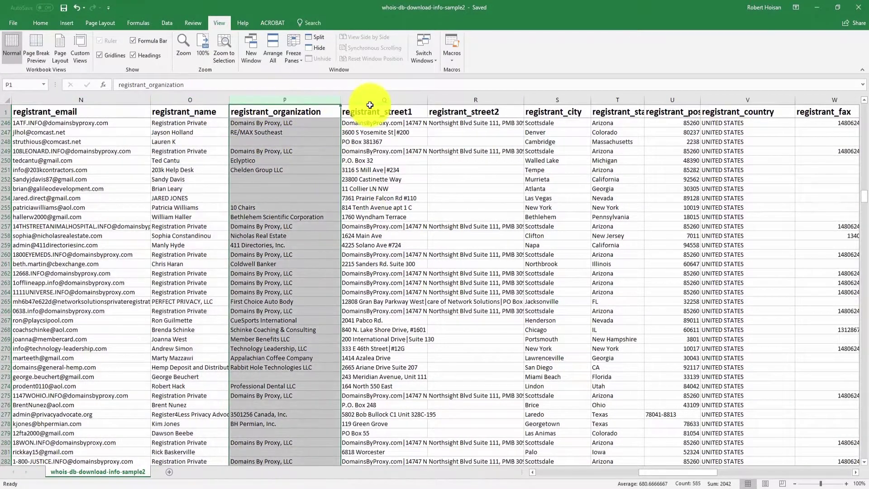
{"action": "left_click", "coordinate": [384, 102]}
{"action": "left_click", "coordinate": [463, 102]}
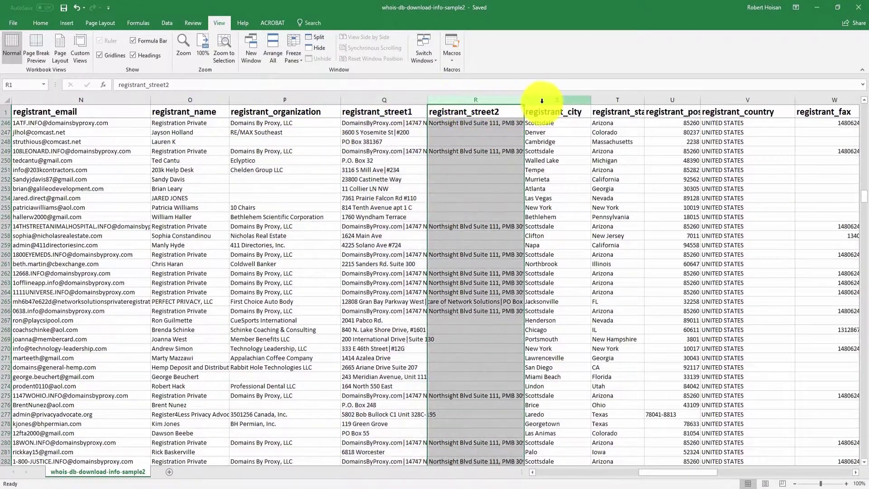
{"action": "left_click", "coordinate": [557, 101]}
{"action": "left_click", "coordinate": [617, 102]}
{"action": "left_click", "coordinate": [672, 102]}
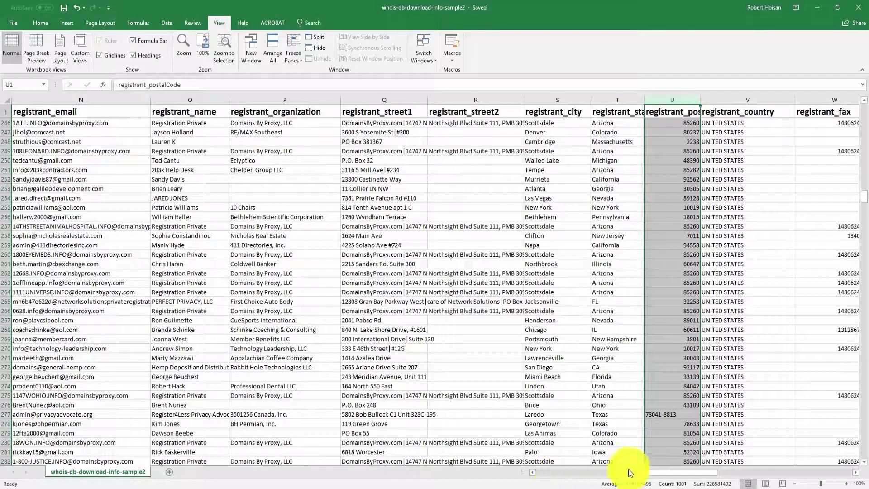
{"action": "left_click_drag", "start_coordinate": [648, 472], "coordinate": [699, 473]}
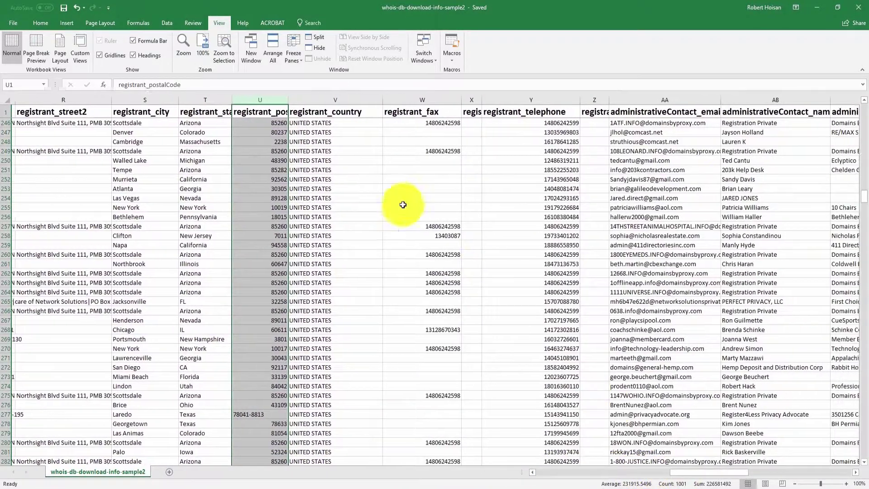
{"action": "left_click", "coordinate": [331, 102]}
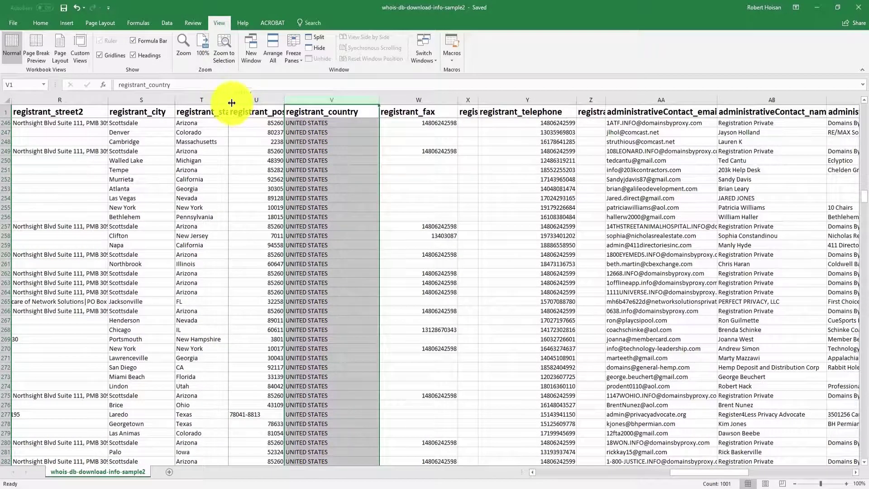
- Widen registrant_state, autofit registrant_postalCode to its heading, and highlight registrant_fax
{"action": "left_click_drag", "start_coordinate": [229, 101], "coordinate": [262, 100]}
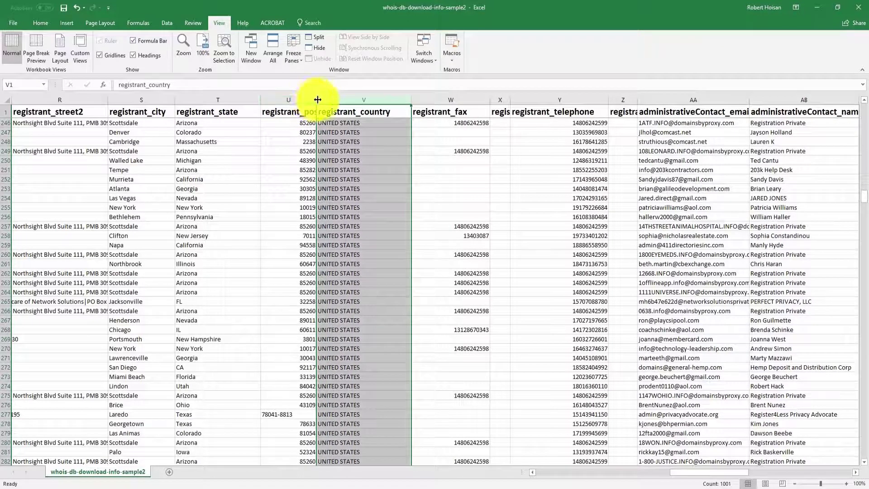
{"action": "left_click_drag", "start_coordinate": [316, 101], "coordinate": [364, 101]}
{"action": "double_click", "coordinate": [316, 101]}
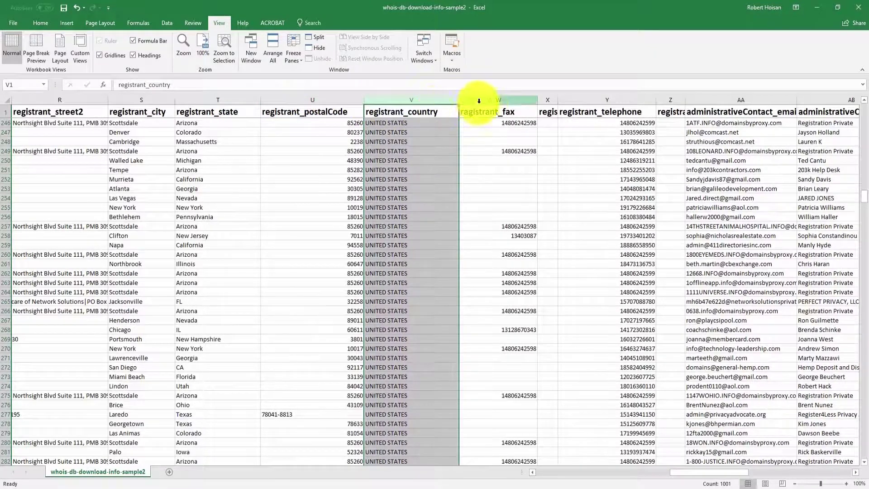
{"action": "left_click", "coordinate": [475, 101]}
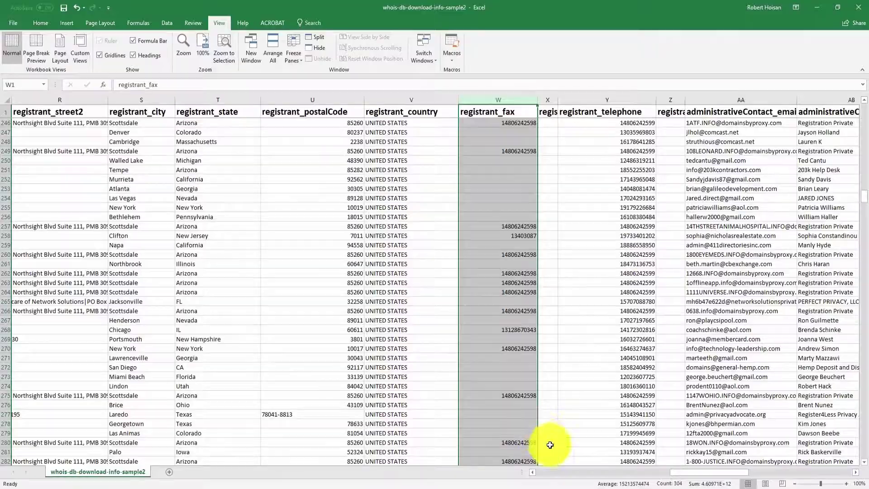